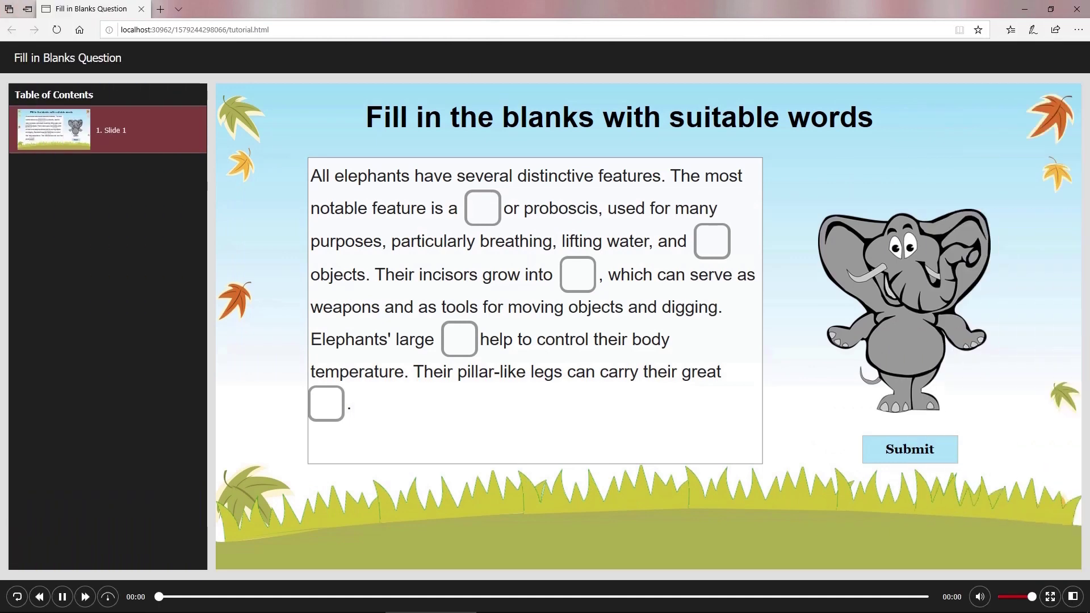
Step: Fill the five preview blanks with long trunk, grasping, tusks, ear flaps and weight, then submit
{"action": "type", "text": "long trunk"}
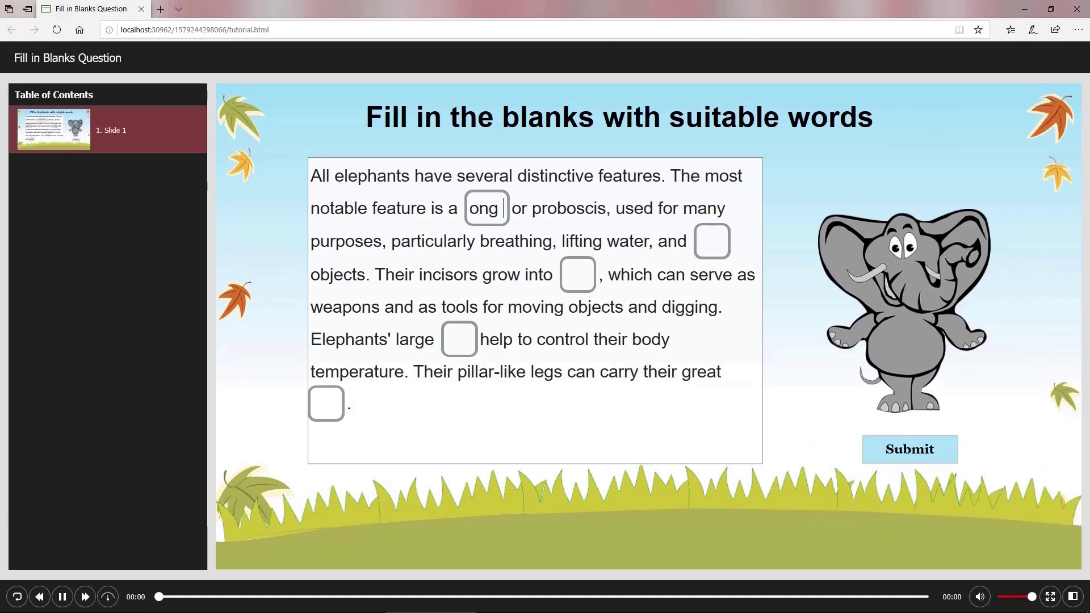
{"action": "key", "text": "Tab"}
{"action": "type", "text": "grasping"}
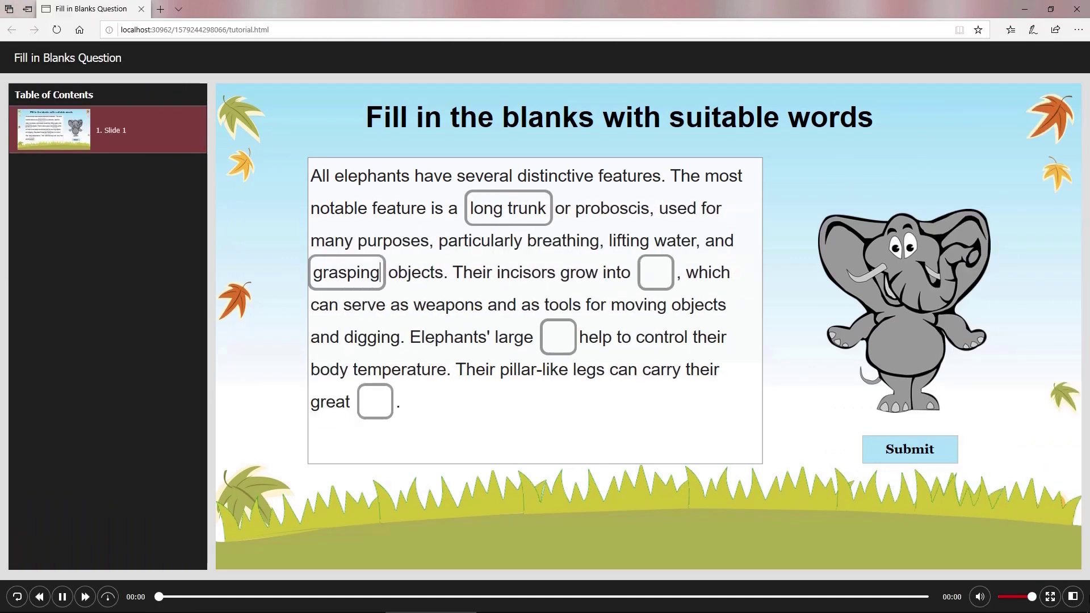
{"action": "key", "text": "Tab"}
{"action": "type", "text": "tusks"}
{"action": "key", "text": "Tab"}
{"action": "type", "text": "ear flaps"}
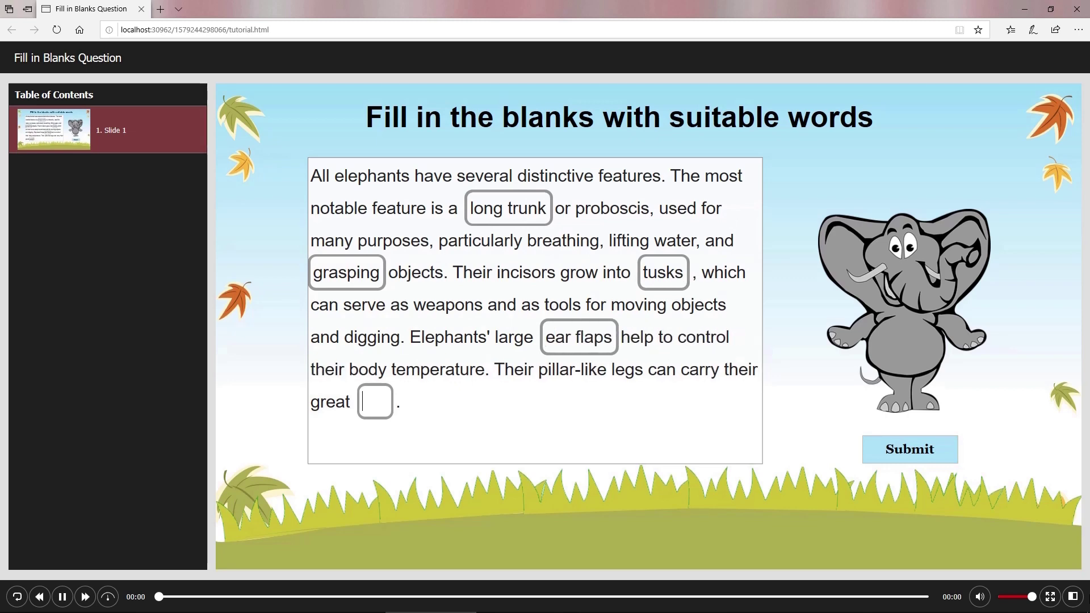
{"action": "key", "text": "Tab"}
{"action": "type", "text": "weight"}
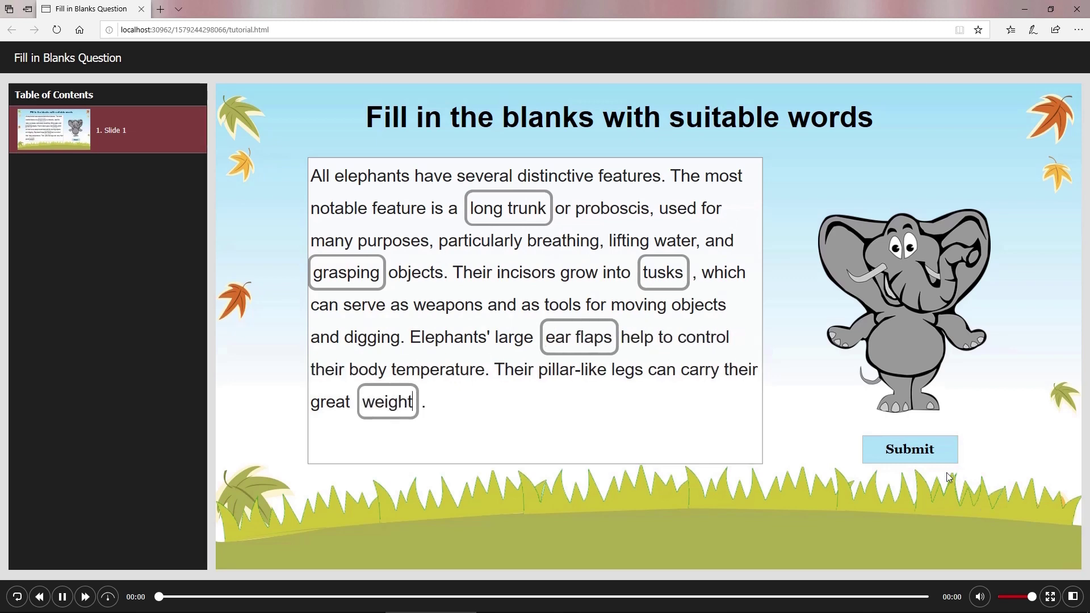
{"action": "left_click", "coordinate": [937, 463]}
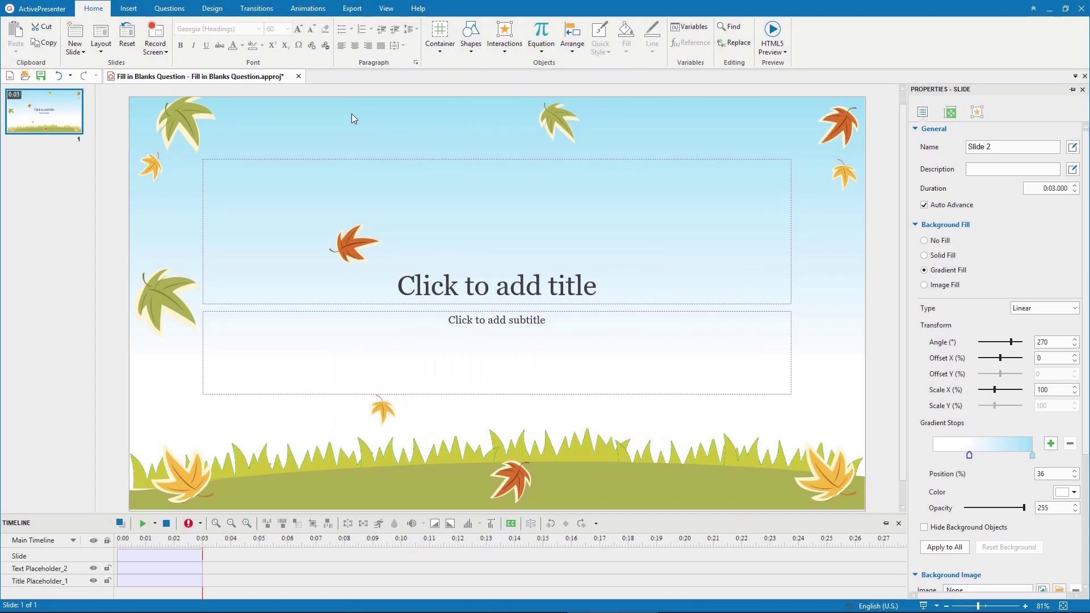
Step: Add a Fill in Blanks question from the Questions tab and again from Home Interactions
{"action": "left_click", "coordinate": [187, 13]}
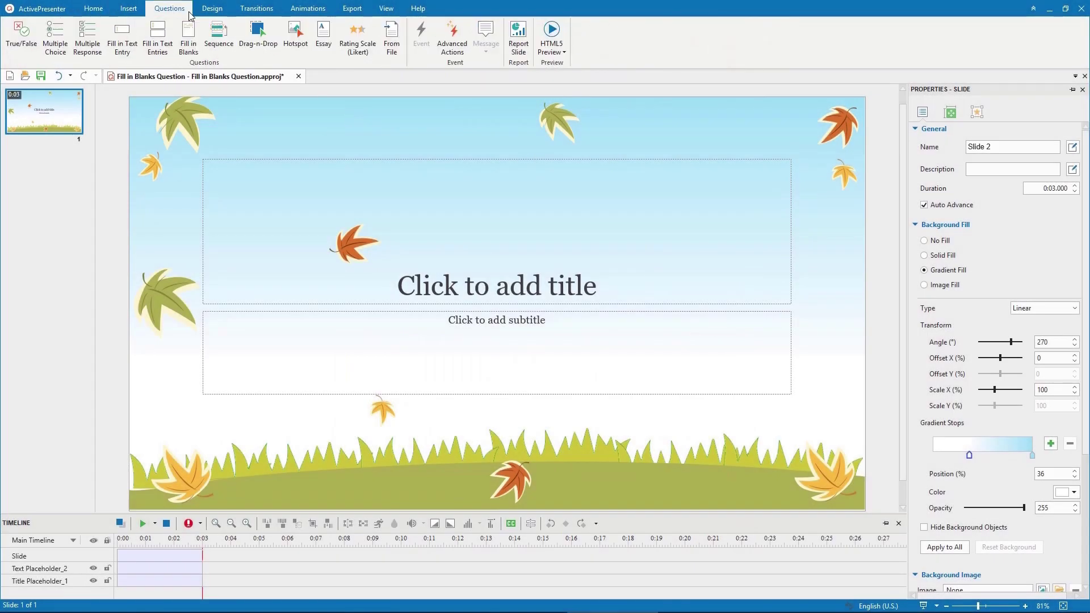
{"action": "left_click", "coordinate": [200, 57]}
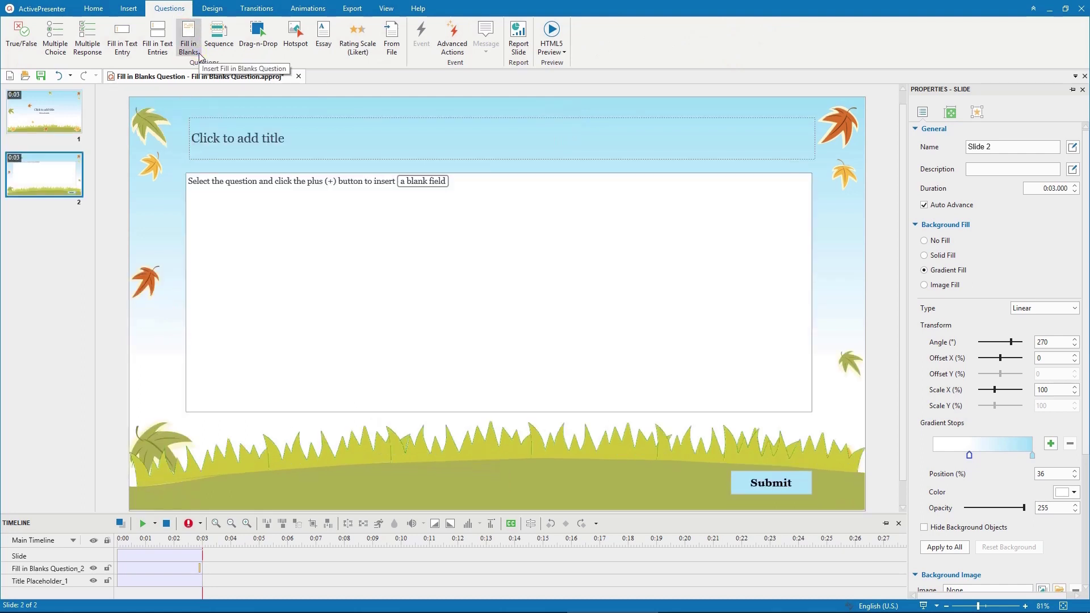
{"action": "left_click", "coordinate": [108, 12]}
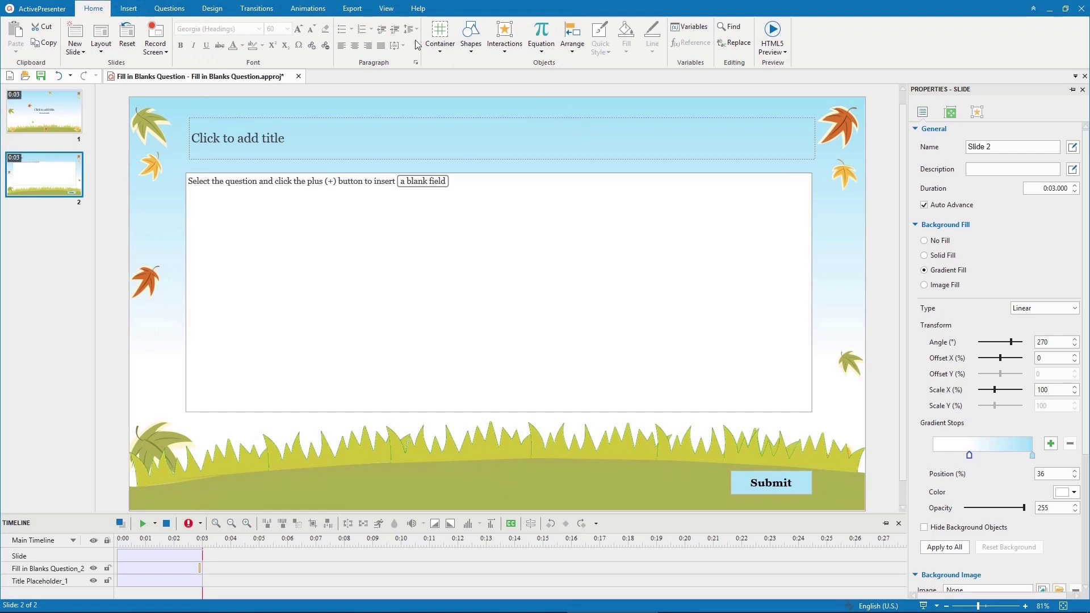
{"action": "left_click", "coordinate": [507, 51]}
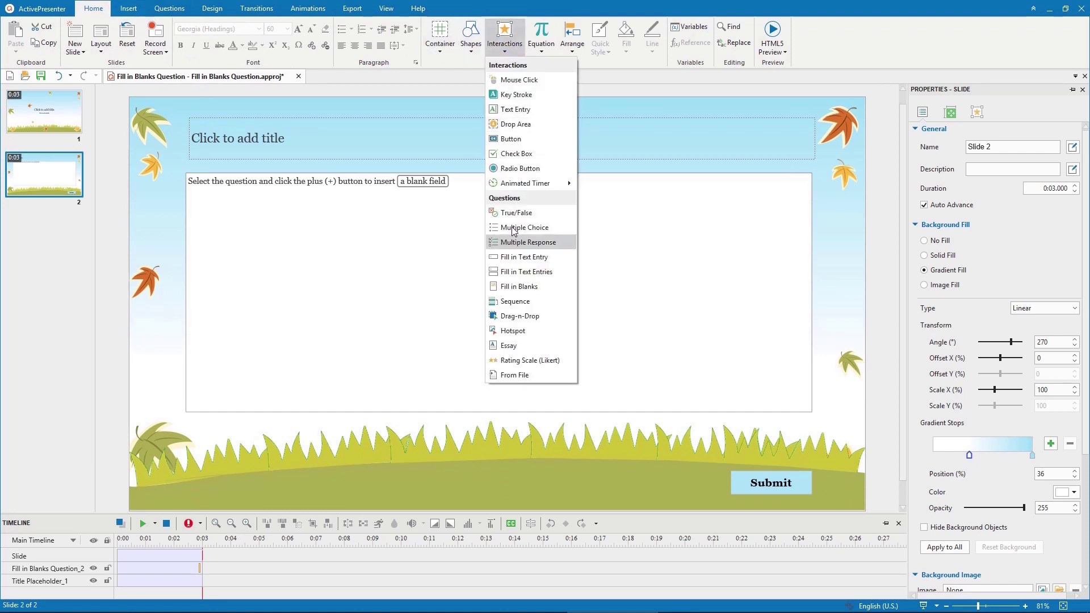
{"action": "left_click", "coordinate": [519, 287]}
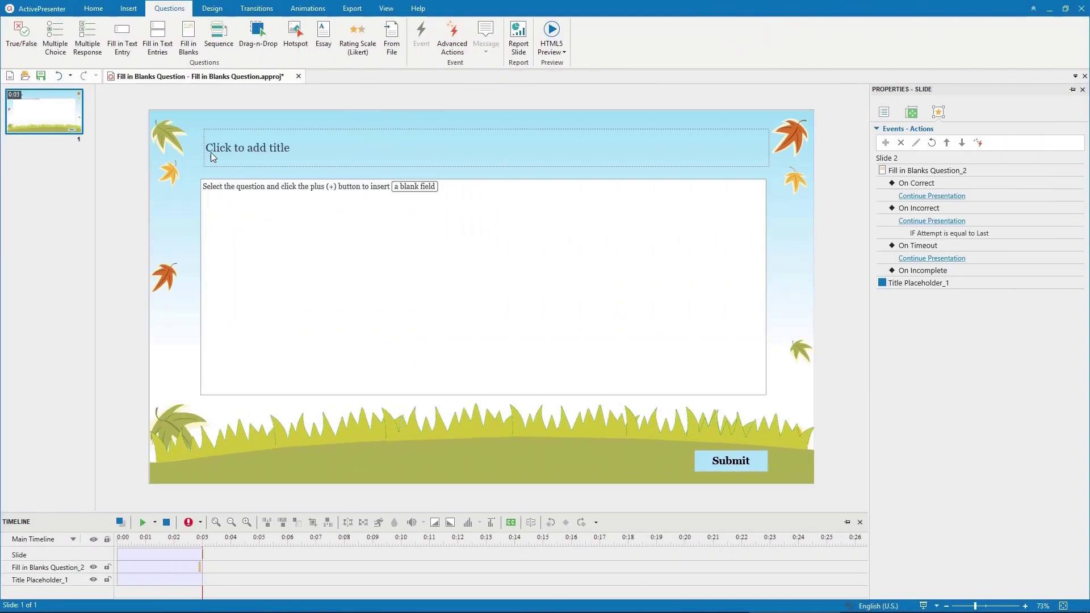
Step: Title the slide 'Fill in the blanks with the suitable word' and paste the elephant paragraph
{"action": "left_click", "coordinate": [222, 149]}
{"action": "type", "text": "Fill in the blanks with the suitable words."}
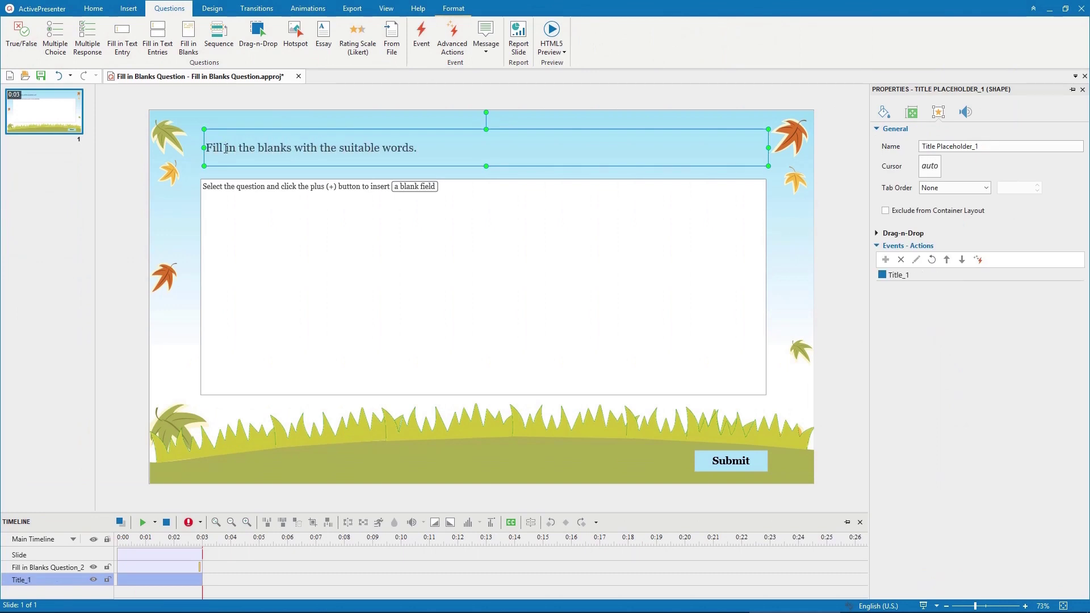
{"action": "left_click", "coordinate": [223, 192]}
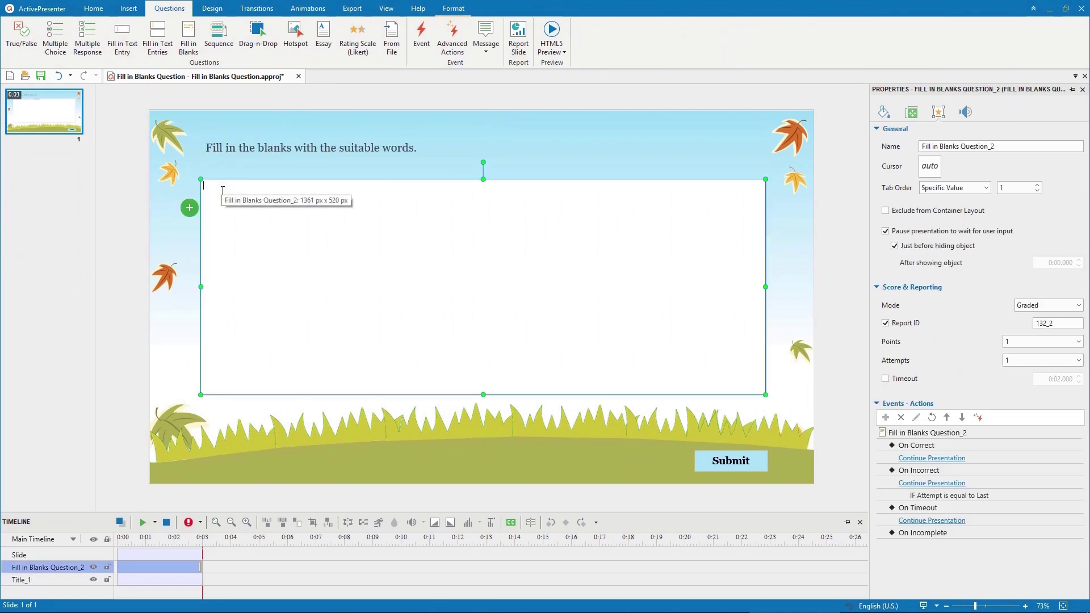
{"action": "type", "text": "All elephants have several distinctive. The most notable feature is a, used for many purposes, particularly breathing, lifting water, and grasping objects. Their incisors grow into tusks, which can serve as weapons and as tools for moving objects and digging. Elephants' large ear flaps help to control their body temperature. Their pillar-like legs can carry their great weight."}
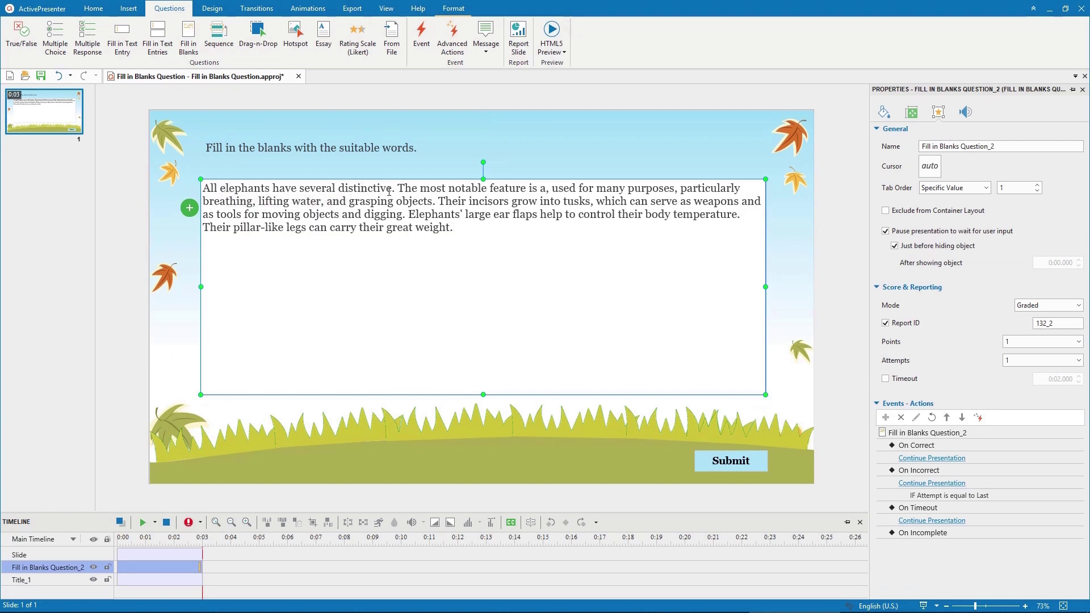
Step: Insert new blanks after 'distinctive' and after 'is a'
{"action": "left_click", "coordinate": [392, 192]}
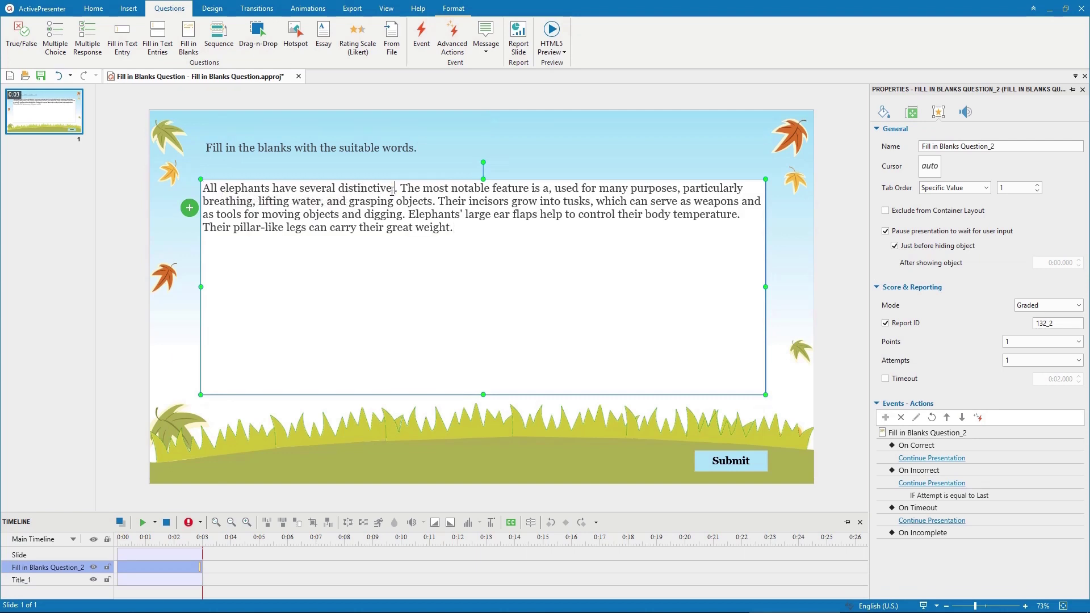
{"action": "left_click", "coordinate": [190, 208]}
{"action": "left_click", "coordinate": [187, 226]}
{"action": "left_click", "coordinate": [561, 191]}
{"action": "left_click", "coordinate": [190, 208]}
{"action": "left_click", "coordinate": [187, 227]}
Step: Turn the words grasping, tusks and ear flaps into blanks
{"action": "left_click_drag", "start_coordinate": [455, 202], "coordinate": [414, 203]}
{"action": "right_click", "coordinate": [414, 204]}
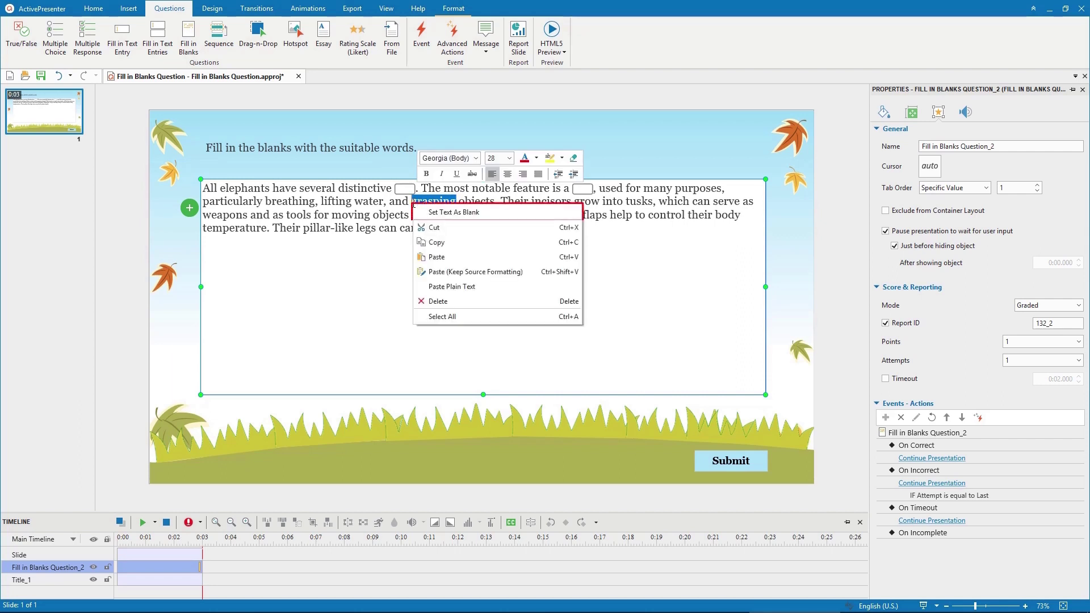
{"action": "left_click", "coordinate": [418, 215]}
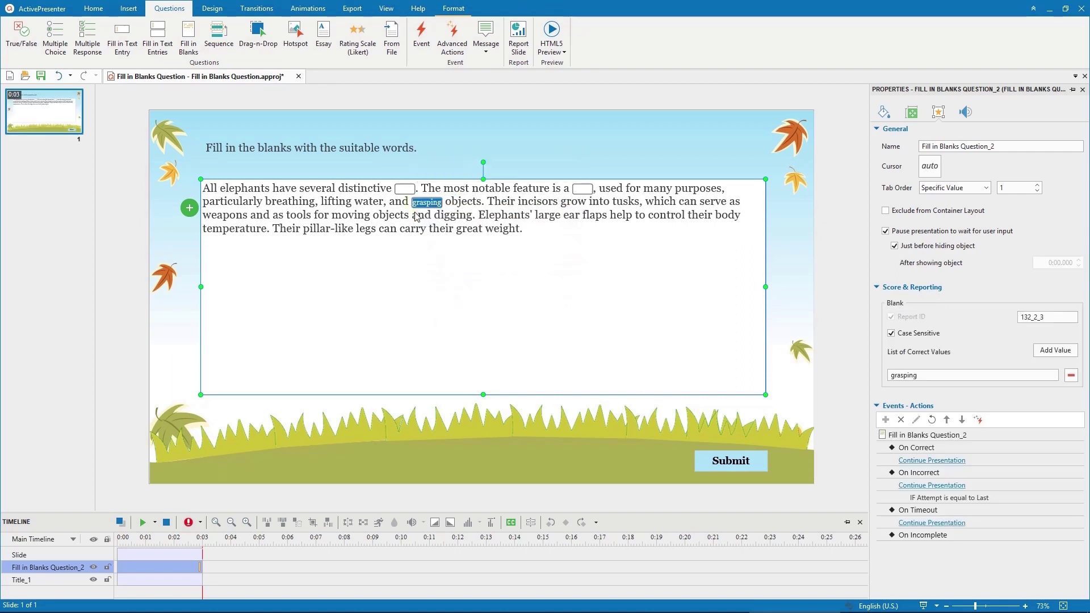
{"action": "double_click", "coordinate": [623, 203]}
{"action": "right_click", "coordinate": [615, 203]}
{"action": "left_click", "coordinate": [624, 215]}
{"action": "left_click_drag", "start_coordinate": [608, 216], "coordinate": [564, 216]}
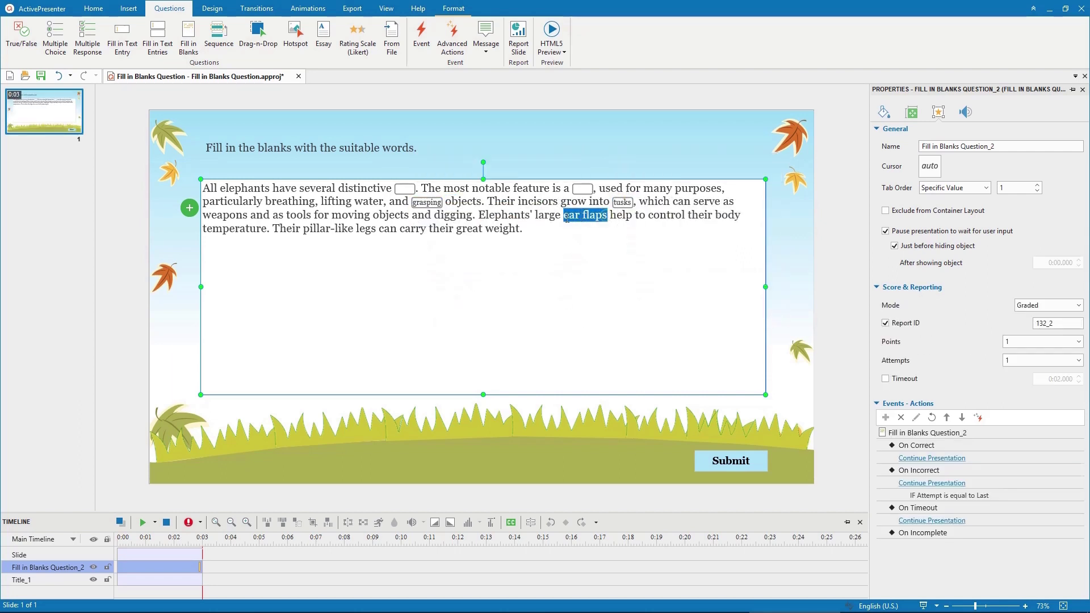
{"action": "left_click", "coordinate": [189, 208]}
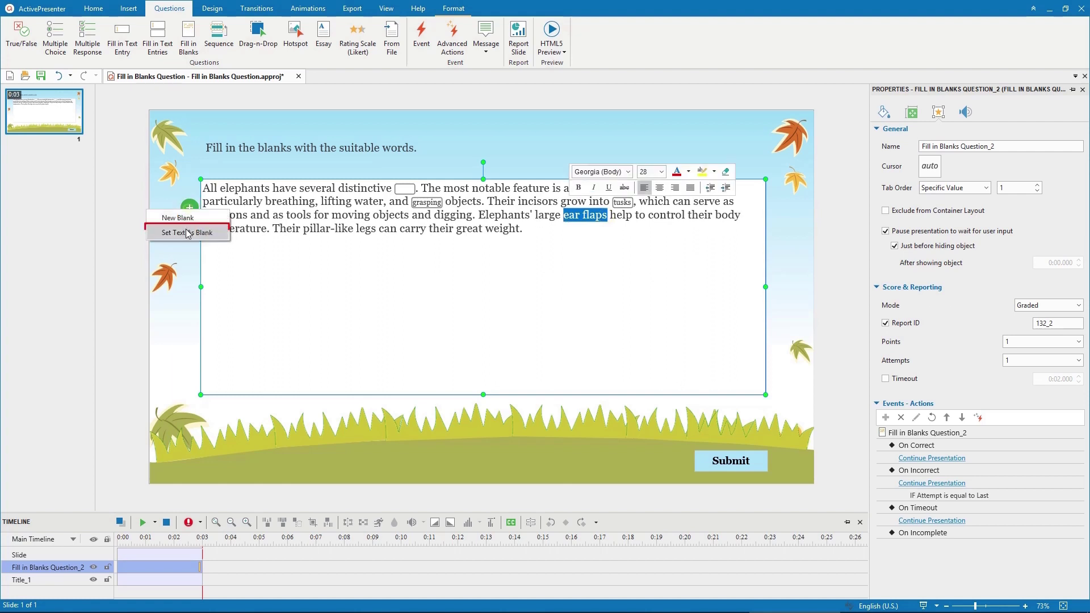
{"action": "left_click", "coordinate": [187, 231]}
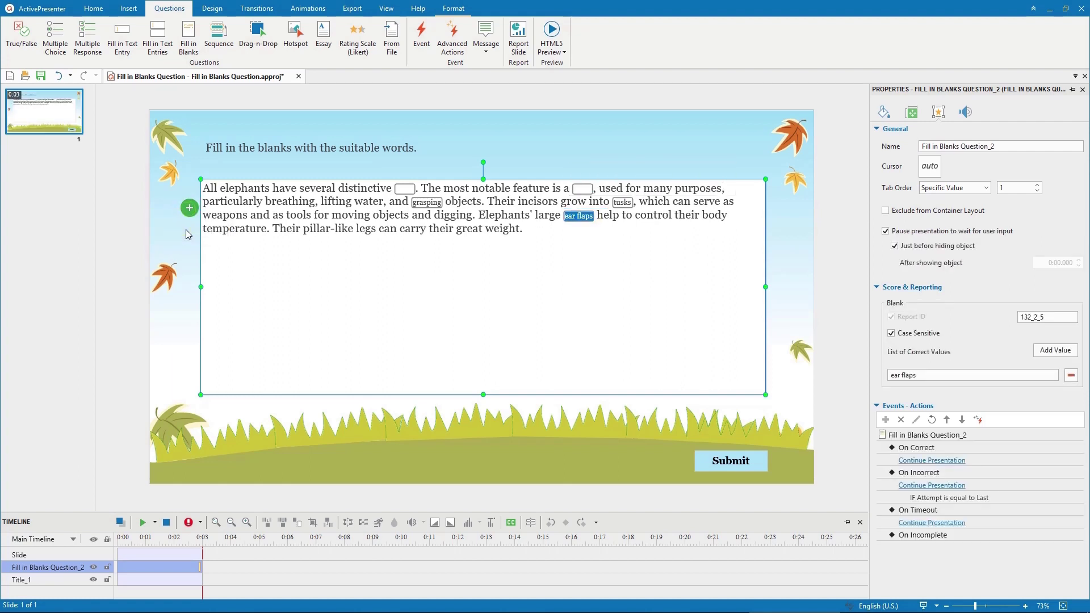
Step: Turn 'body temperature' and 'weight' into blanks as well
{"action": "left_click_drag", "start_coordinate": [232, 230], "coordinate": [705, 215]}
{"action": "left_click", "coordinate": [190, 208]}
{"action": "left_click", "coordinate": [187, 231]}
{"action": "double_click", "coordinate": [536, 230]}
{"action": "left_click", "coordinate": [190, 208]}
{"action": "left_click", "coordinate": [186, 231]}
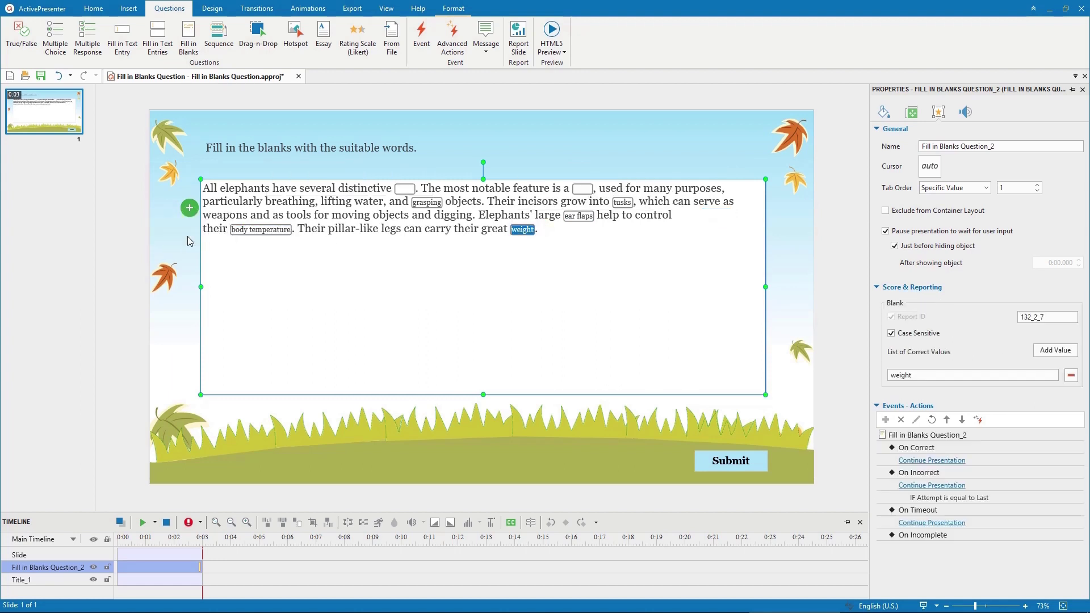
Step: Delete the weight blank and clear the text inside the body temperature blank
{"action": "left_click", "coordinate": [536, 228]}
{"action": "double_click", "coordinate": [519, 227]}
{"action": "right_click", "coordinate": [513, 232]}
{"action": "left_click", "coordinate": [538, 311]}
{"action": "left_click", "coordinate": [291, 234]}
{"action": "left_click_drag", "start_coordinate": [290, 233], "coordinate": [230, 232]}
{"action": "key", "text": "Delete"}
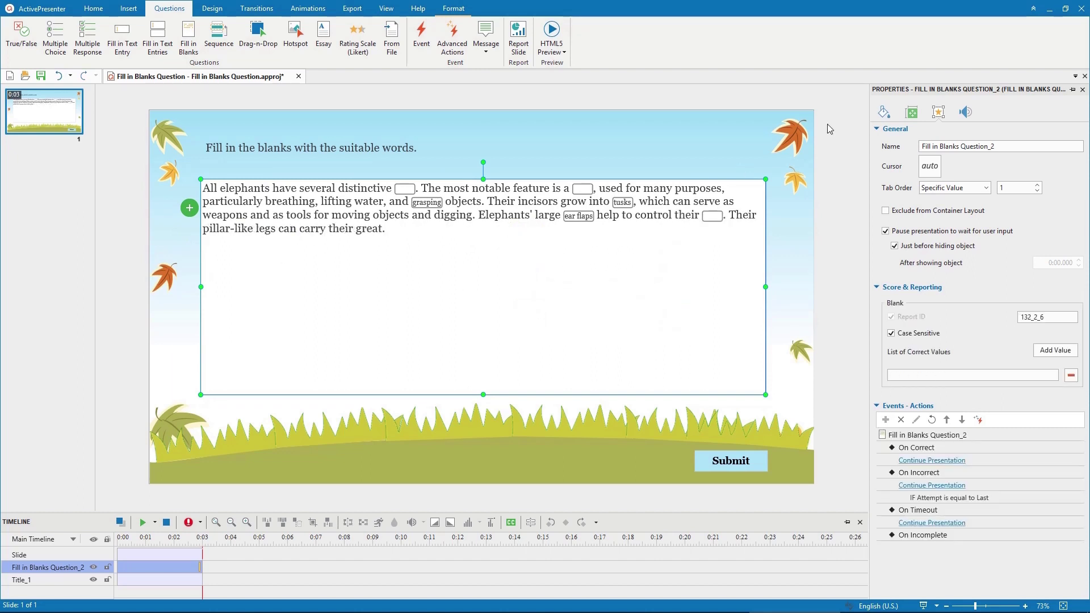
Step: Style the blanks with a blue border, border width 4, fixed box width and corner radius 10
{"action": "left_click", "coordinate": [889, 114]}
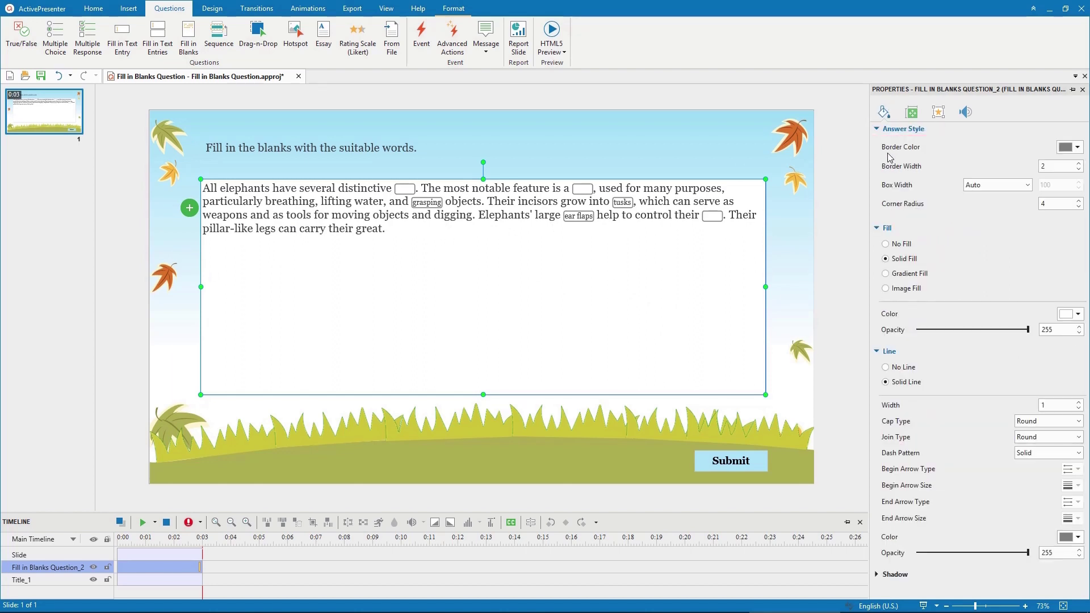
{"action": "left_click", "coordinate": [1077, 147]}
{"action": "left_click", "coordinate": [1070, 217]}
{"action": "double_click", "coordinate": [1058, 166]}
{"action": "type", "text": "4"}
{"action": "left_click", "coordinate": [1027, 185]}
{"action": "left_click", "coordinate": [1010, 209]}
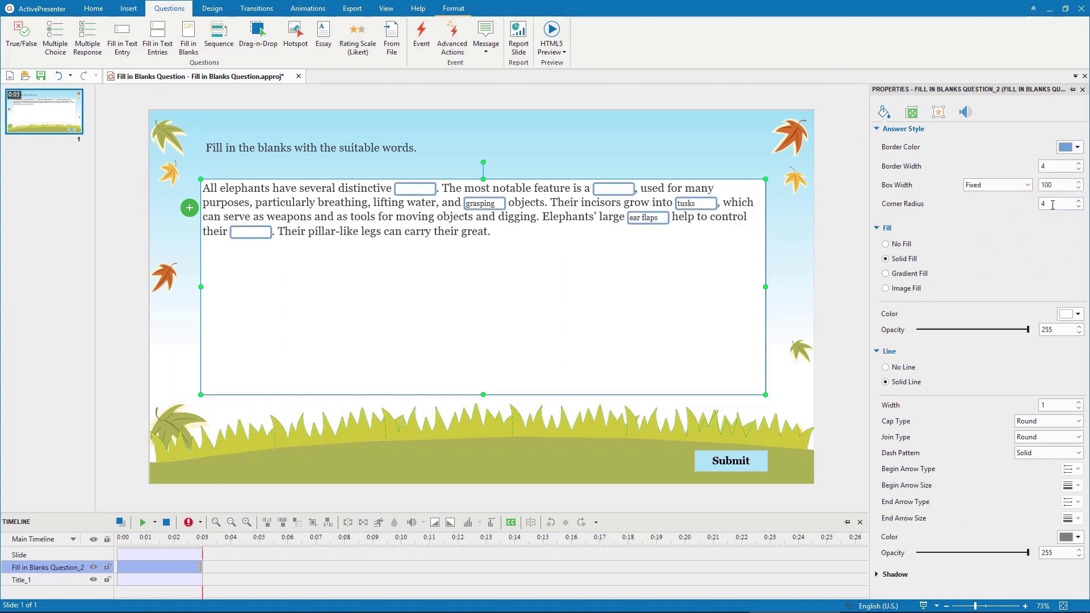
{"action": "key", "text": "Tab"}
{"action": "type", "text": "10"}
Step: Type 'feature' into the first blank and 'long trunk' into the second
{"action": "left_click", "coordinate": [417, 186]}
{"action": "type", "text": "feature"}
{"action": "left_click", "coordinate": [597, 190]}
{"action": "type", "text": "long trunk"}
Step: Add 'proboscis' and 'trunk' as two extra correct values for the long trunk blank
{"action": "left_click", "coordinate": [936, 111]}
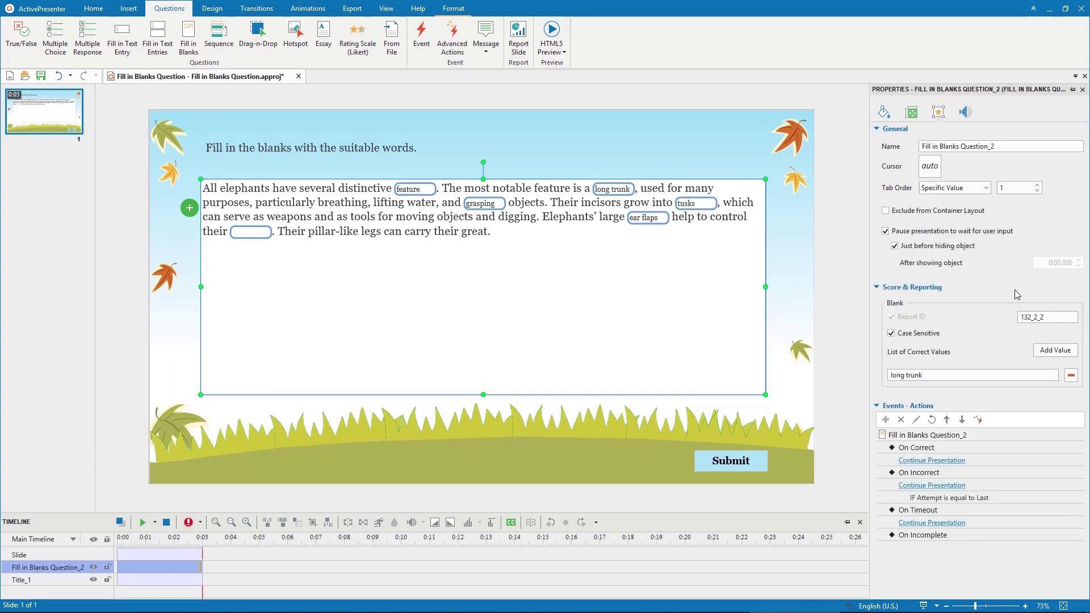
{"action": "left_click", "coordinate": [1043, 357]}
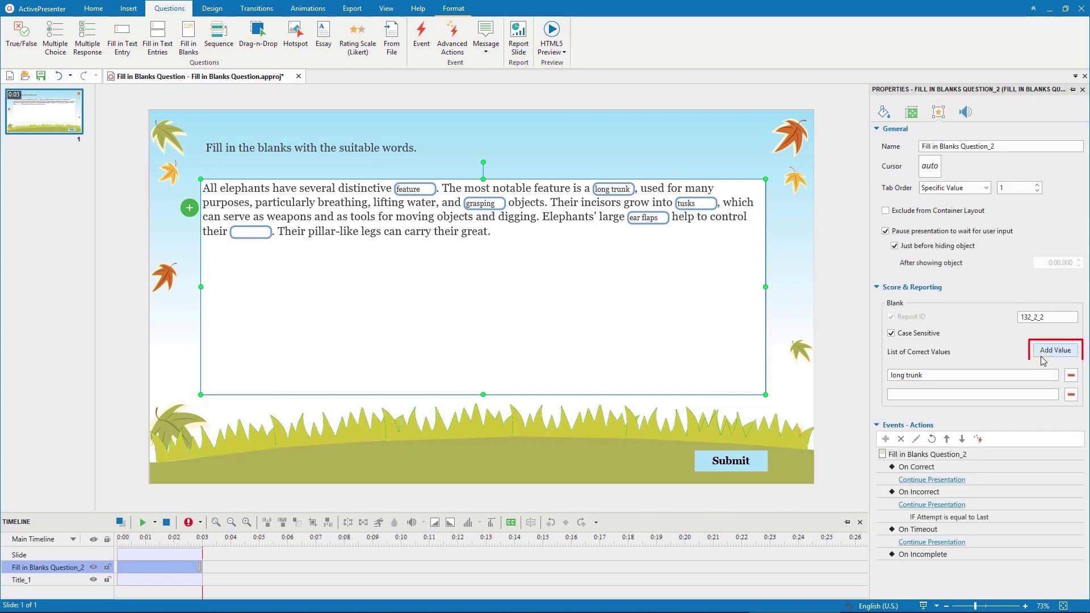
{"action": "left_click", "coordinate": [1000, 391]}
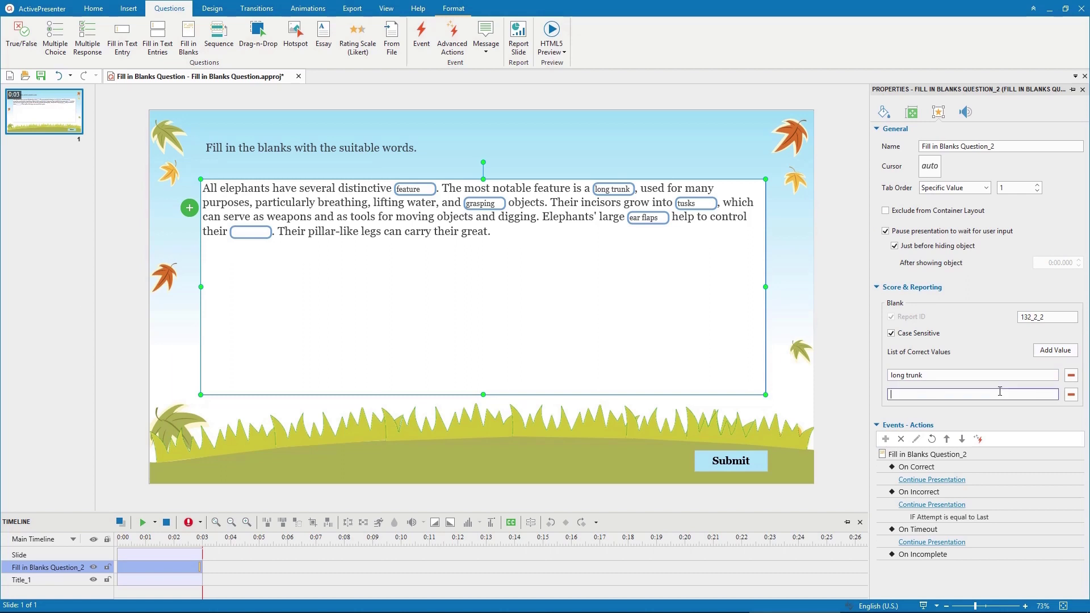
{"action": "type", "text": "probos"}
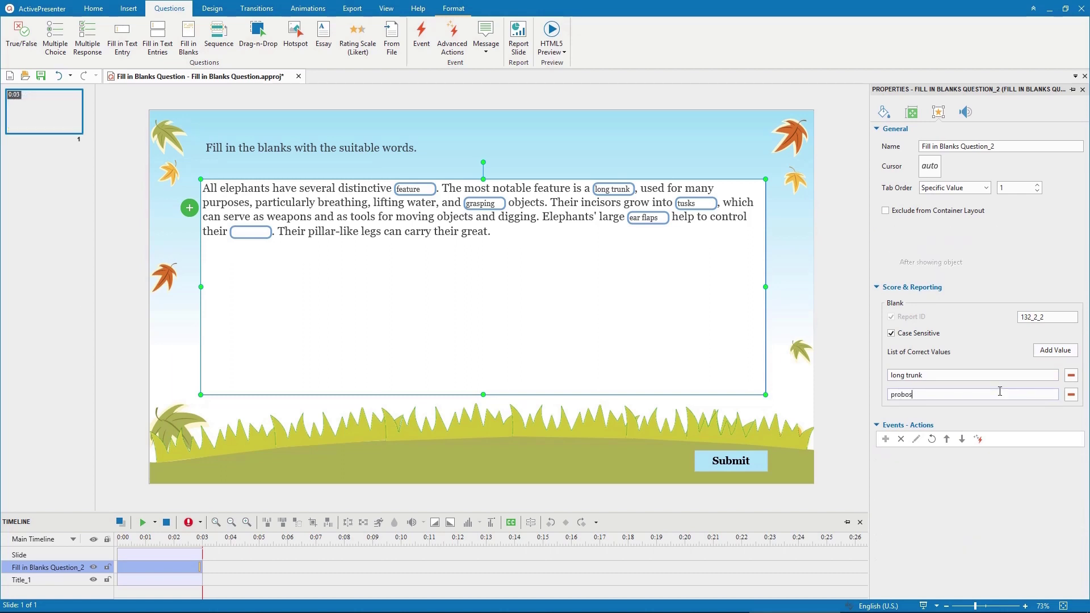
{"action": "type", "text": "cis"}
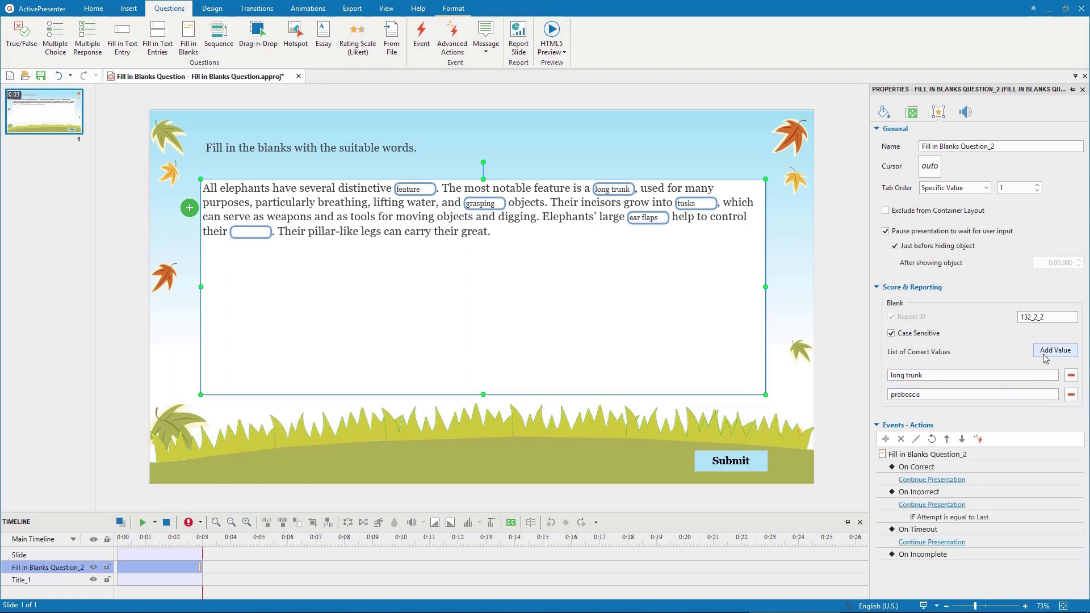
{"action": "left_click", "coordinate": [1044, 350]}
{"action": "left_click", "coordinate": [944, 415]}
{"action": "type", "text": "trunk"}
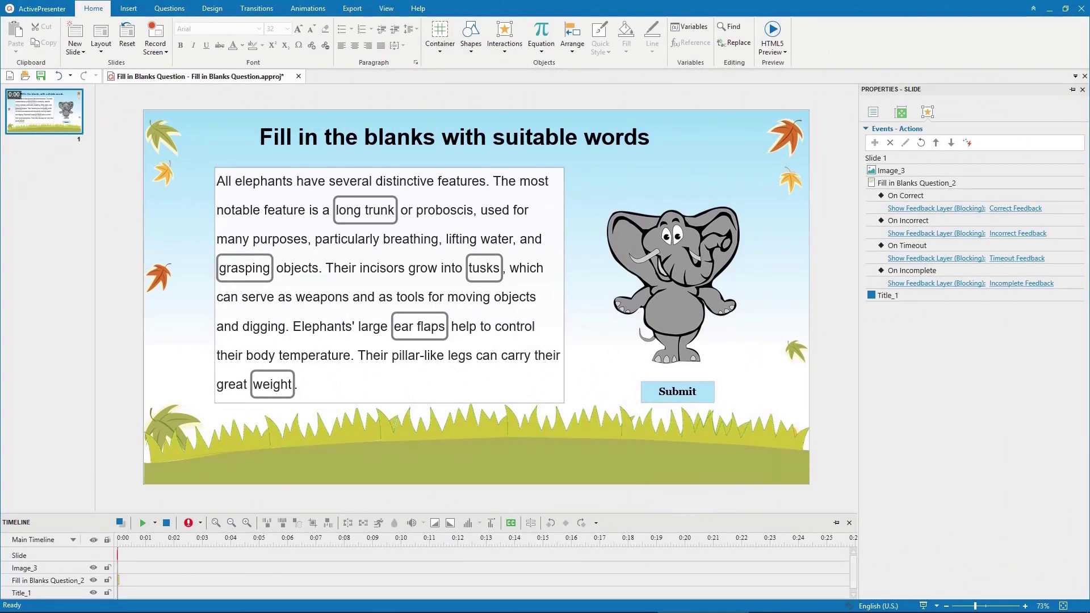
Step: Set the question to Graded mode, 5 points, 3 attempts, with Timeout enabled
{"action": "left_click", "coordinate": [497, 388]}
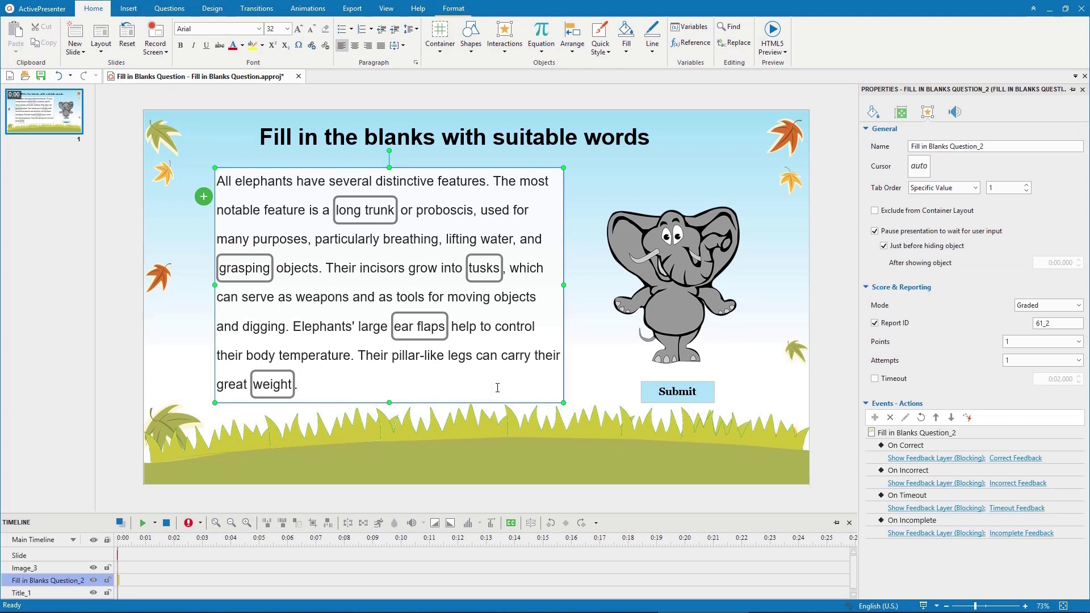
{"action": "left_click", "coordinate": [1076, 307]}
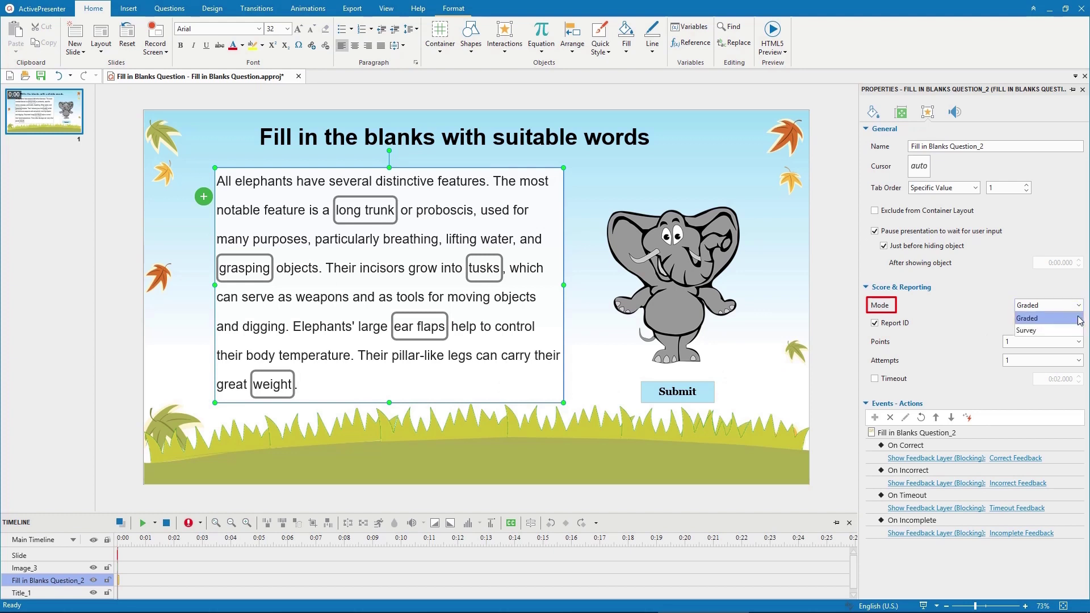
{"action": "left_click", "coordinate": [1080, 320]}
{"action": "left_click", "coordinate": [1079, 342]}
{"action": "left_click", "coordinate": [1059, 414]}
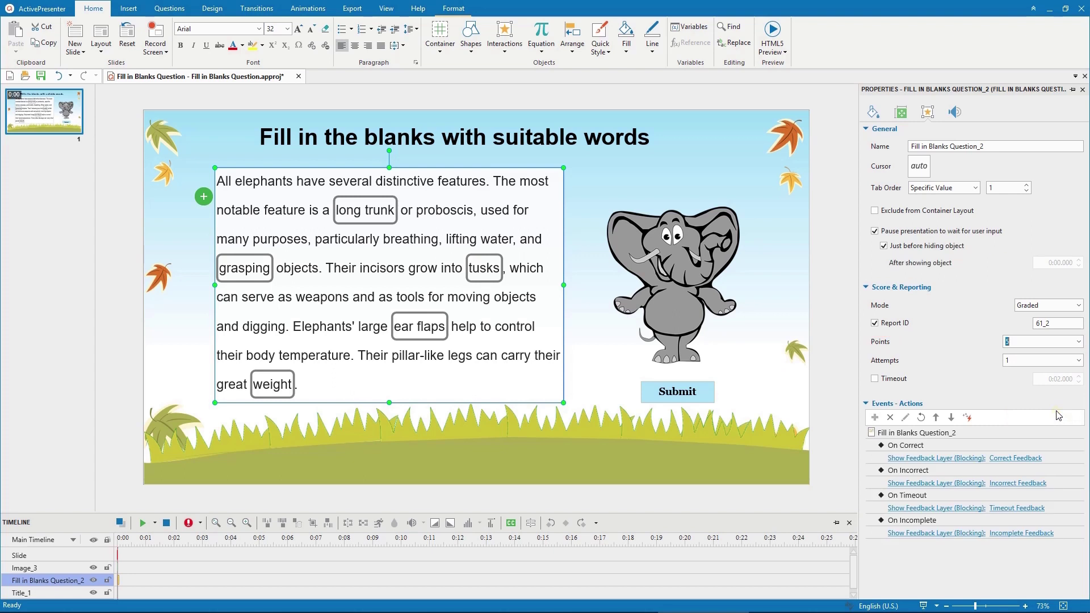
{"action": "left_click", "coordinate": [1077, 361]}
{"action": "scroll", "coordinate": [1051, 398], "scroll_direction": "up", "scroll_amount": 1}
{"action": "left_click", "coordinate": [1022, 394]}
{"action": "left_click", "coordinate": [874, 379]}
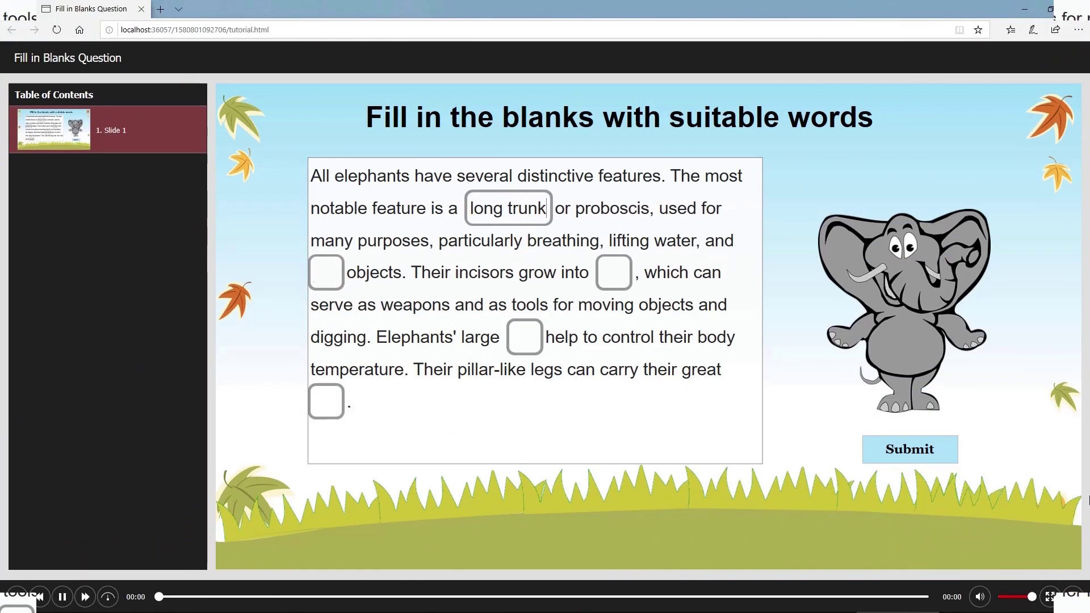
Step: Answer grasping, tusk, ear and weight in the preview blanks and submit them
{"action": "type", "text": "grasping"}
{"action": "key", "text": "Tab"}
{"action": "type", "text": "tusk"}
{"action": "key", "text": "Tab"}
{"action": "type", "text": "ear"}
{"action": "key", "text": "Tab"}
{"action": "type", "text": "weight"}
{"action": "left_click", "coordinate": [949, 448]}
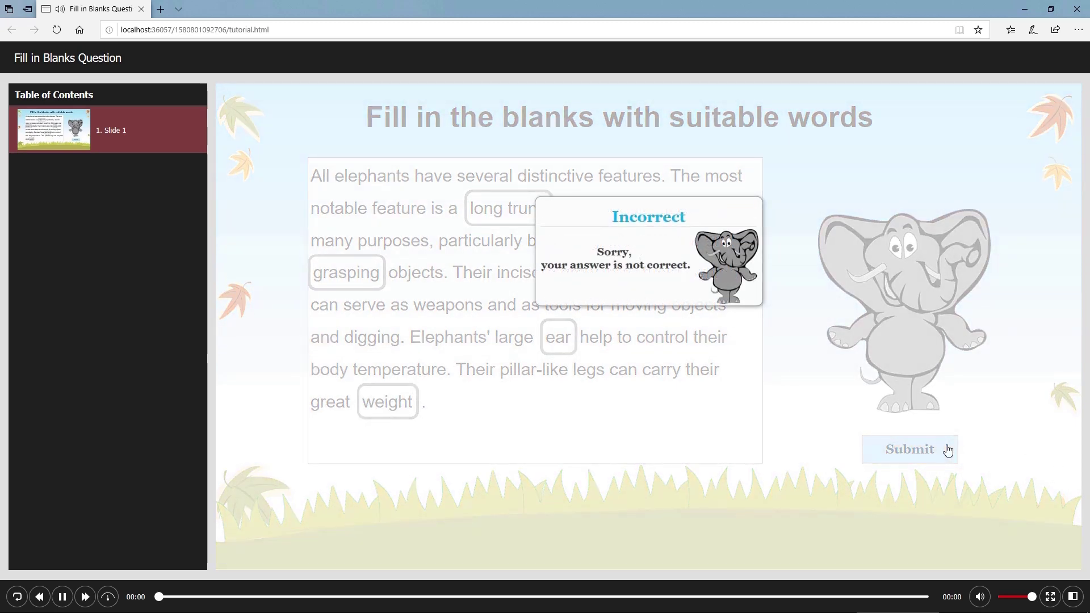